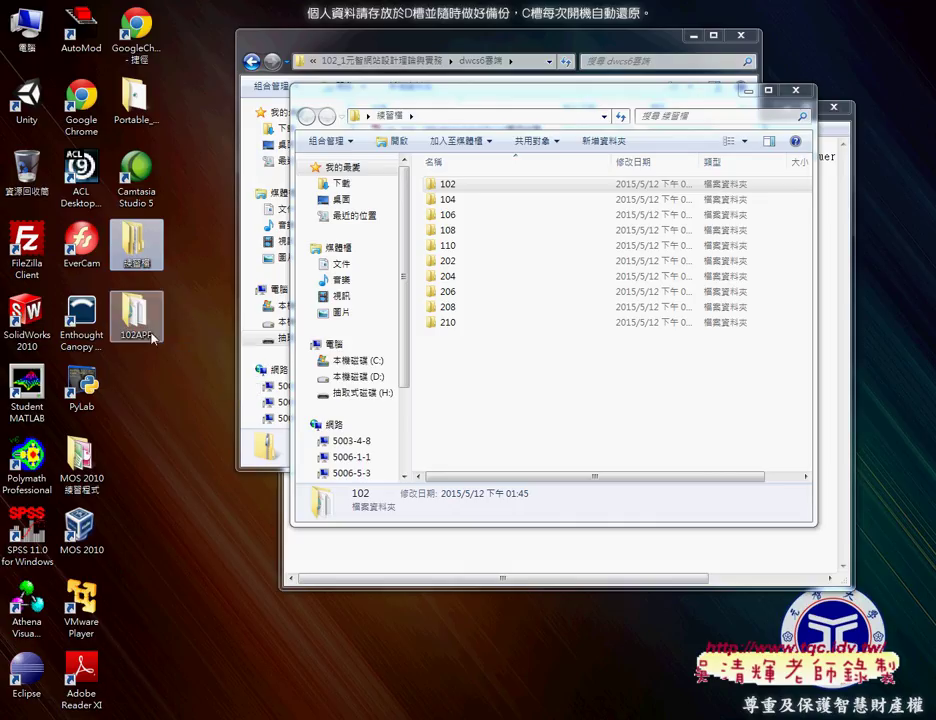
Step: Open the 102APP folder on the desktop and rename Default.htm to index.htm
double_click(134, 314)
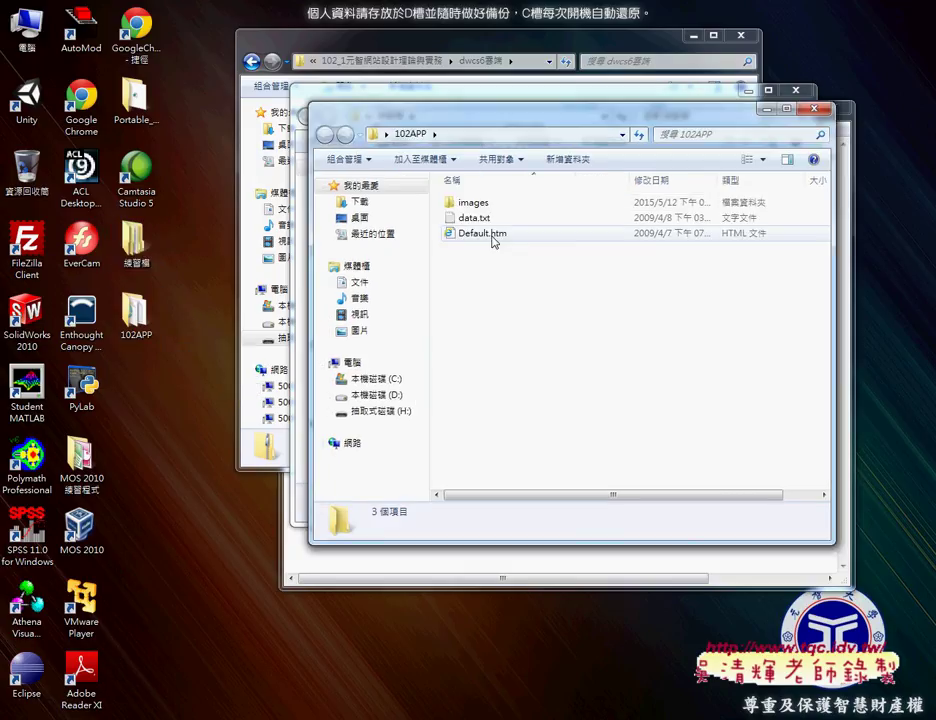
click(545, 237)
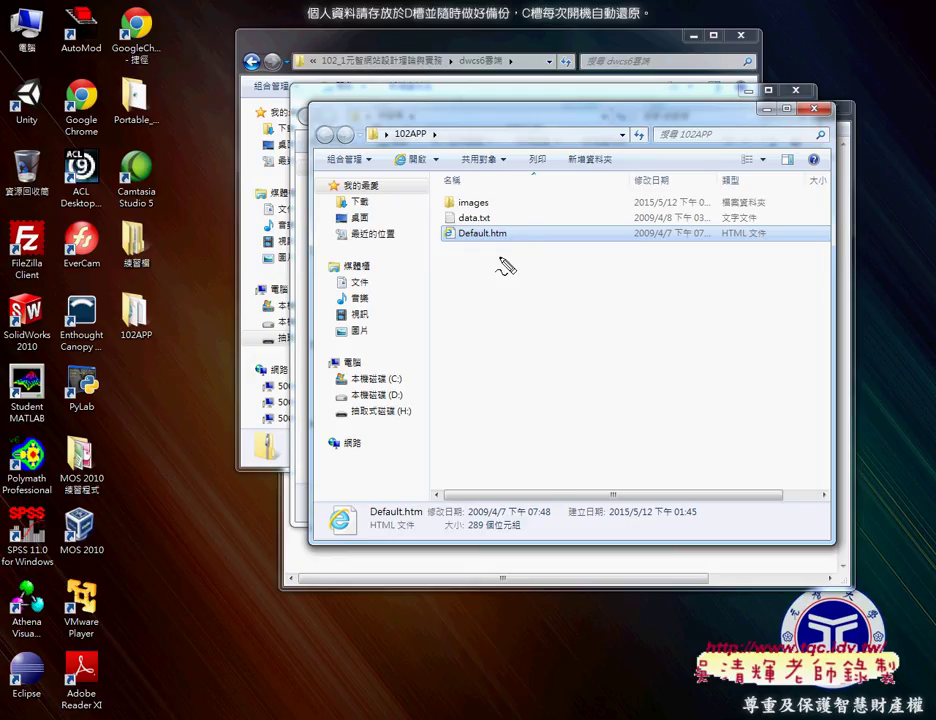
mouse_move(438, 228)
mouse_down()
mouse_move(430, 243)
mouse_move(514, 254)
mouse_move(527, 225)
mouse_move(497, 246)
mouse_up()
drag(463, 212, 543, 270)
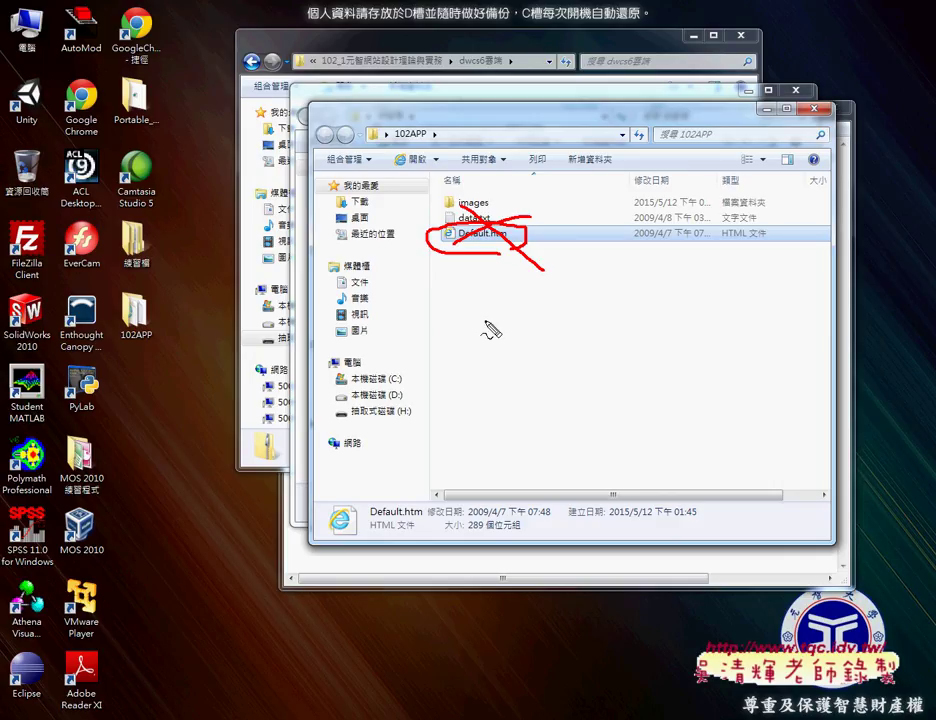
key(Escape)
click(481, 236)
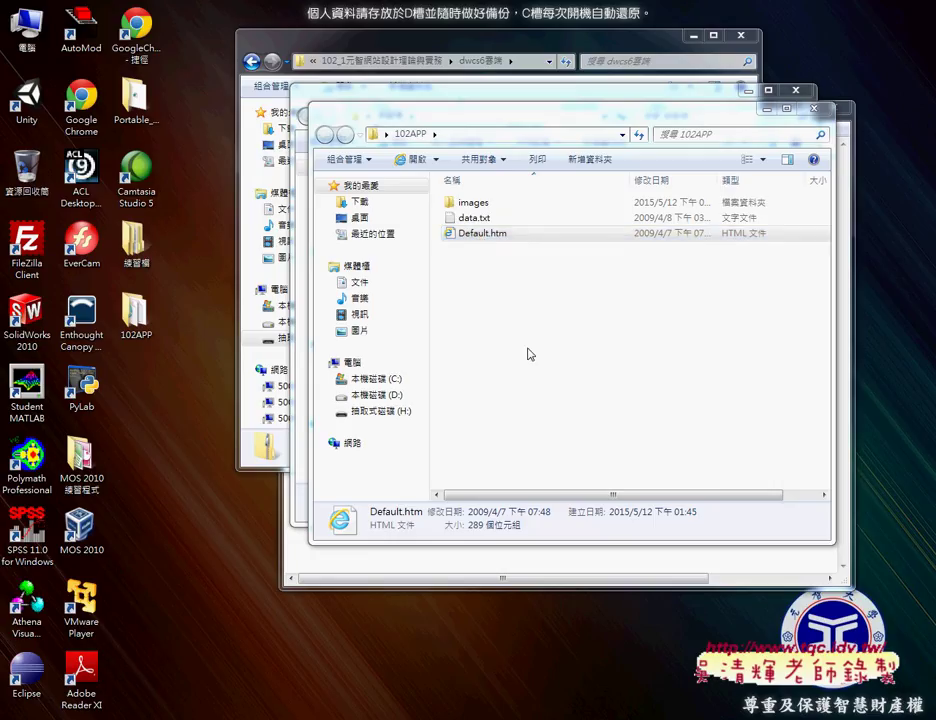
click(490, 238)
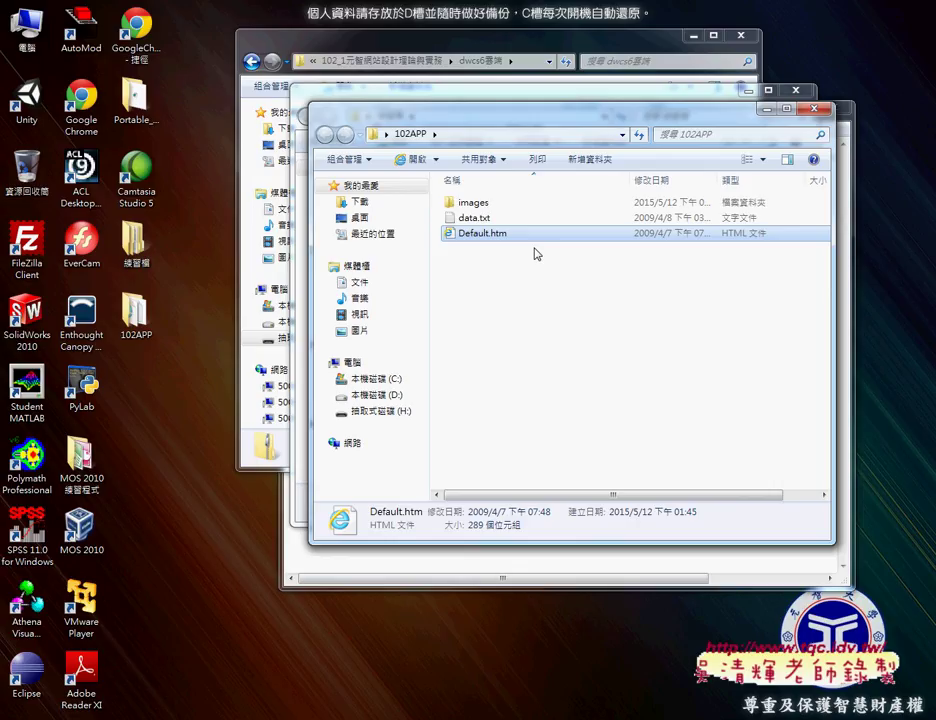
click(492, 235)
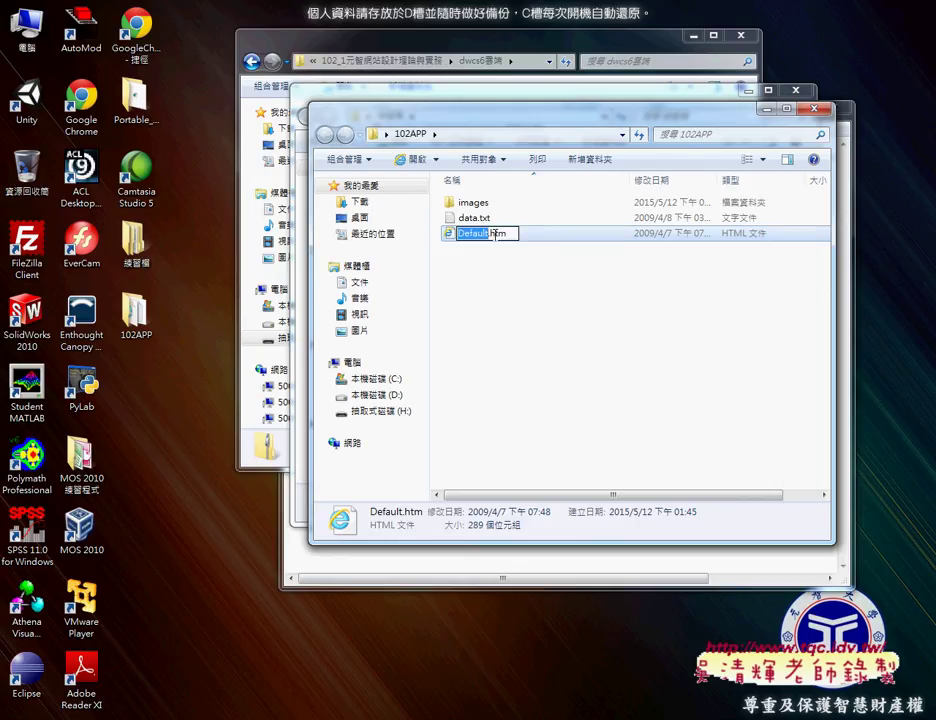
text(ind)
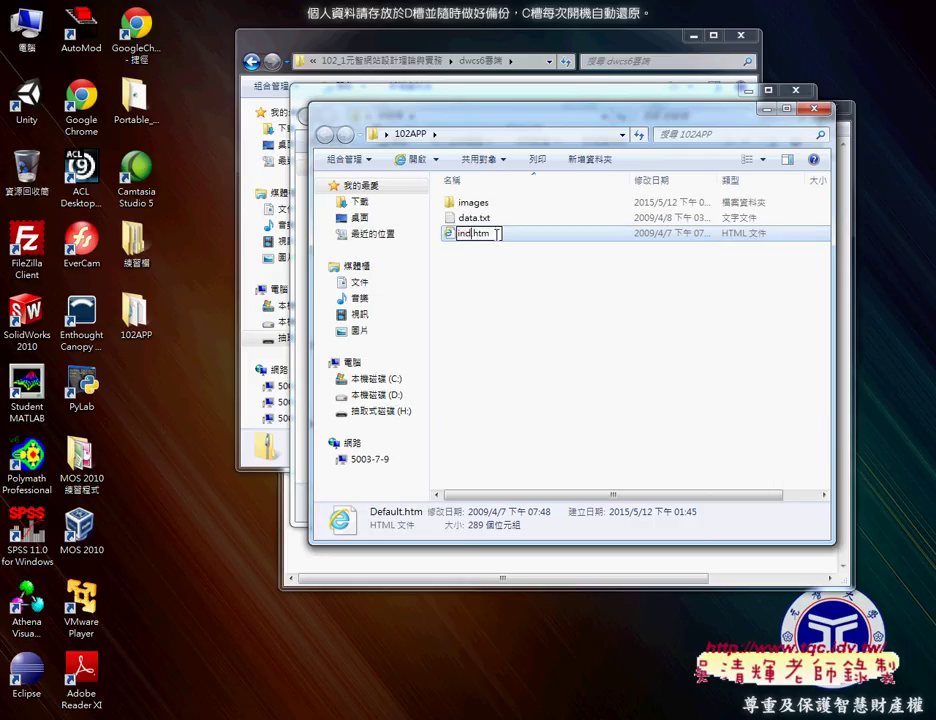
text(ex.html)
key(BackSpace)
key(Return)
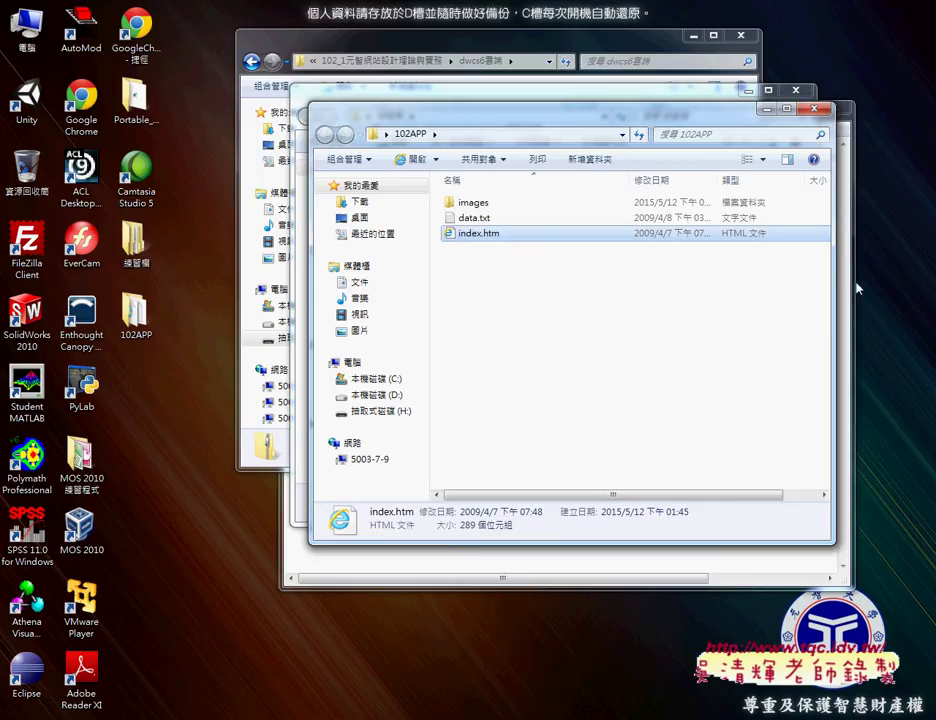
Step: Examine the contents of the images folder inside 102APP and return to the parent folder
mouse_move(157, 358)
mouse_down()
mouse_move(110, 357)
mouse_move(150, 290)
mouse_move(162, 364)
mouse_up()
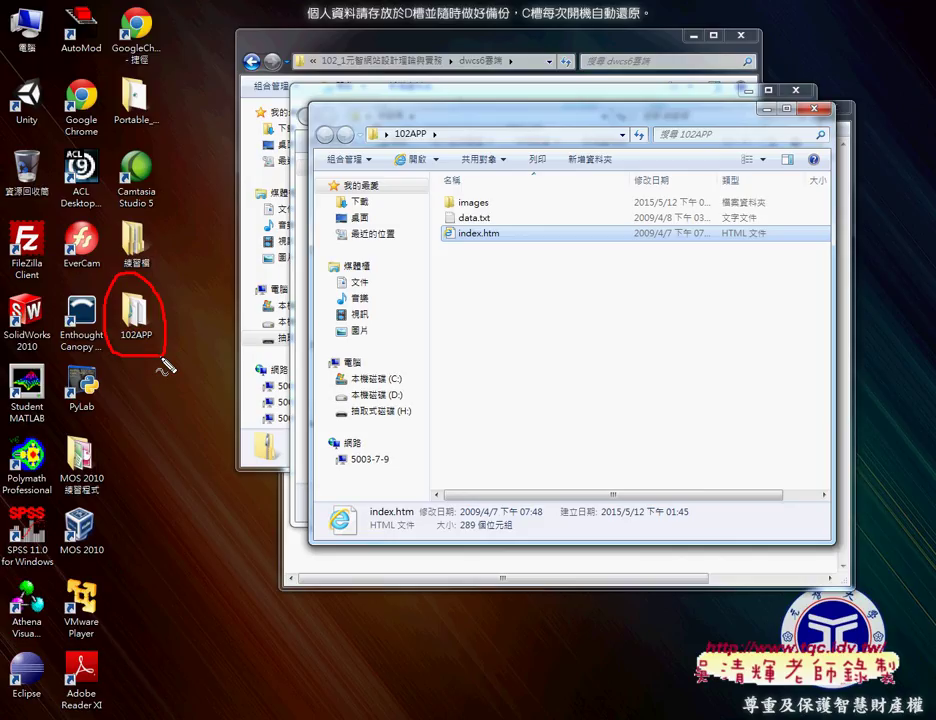
mouse_move(252, 395)
mouse_down()
mouse_move(178, 343)
mouse_move(198, 348)
mouse_up()
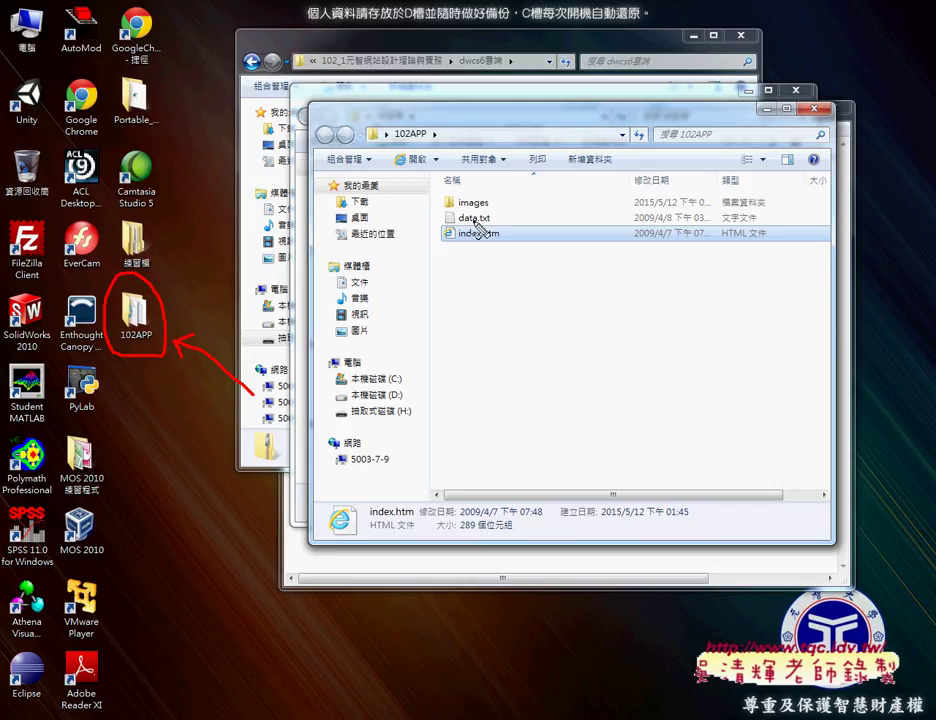
mouse_move(514, 194)
mouse_down()
mouse_move(472, 184)
mouse_move(493, 218)
mouse_up()
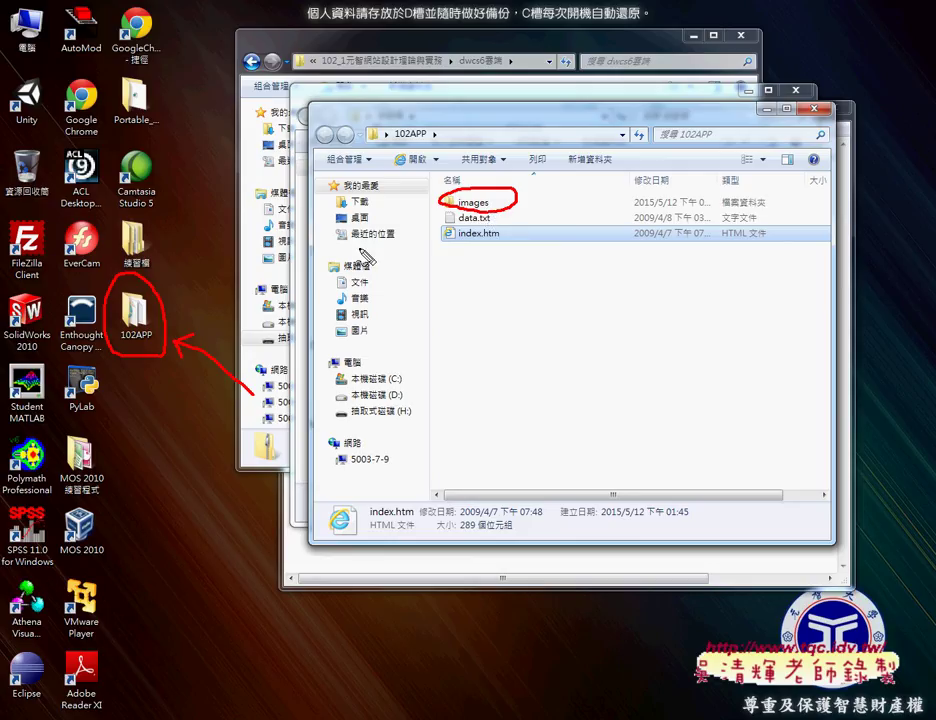
mouse_move(356, 247)
mouse_down()
mouse_move(437, 199)
mouse_move(432, 210)
mouse_up()
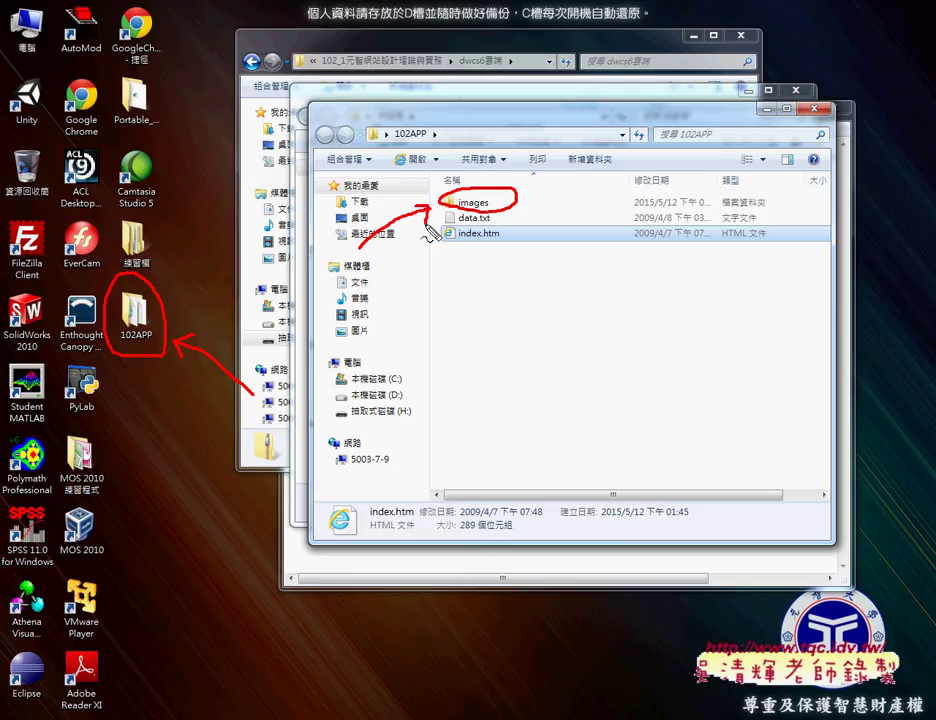
key(Escape)
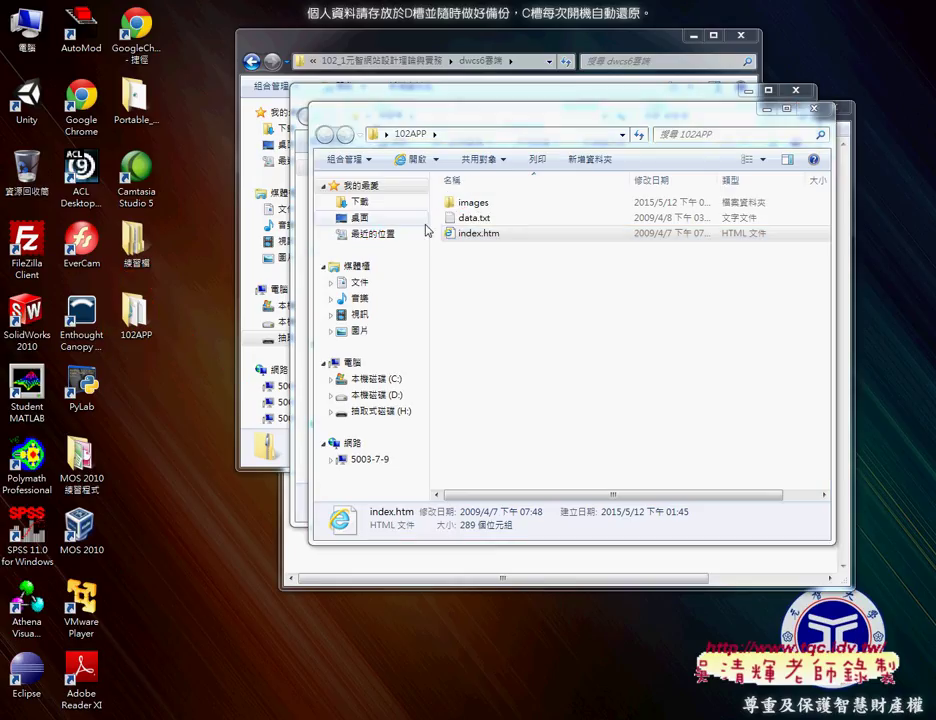
double_click(470, 203)
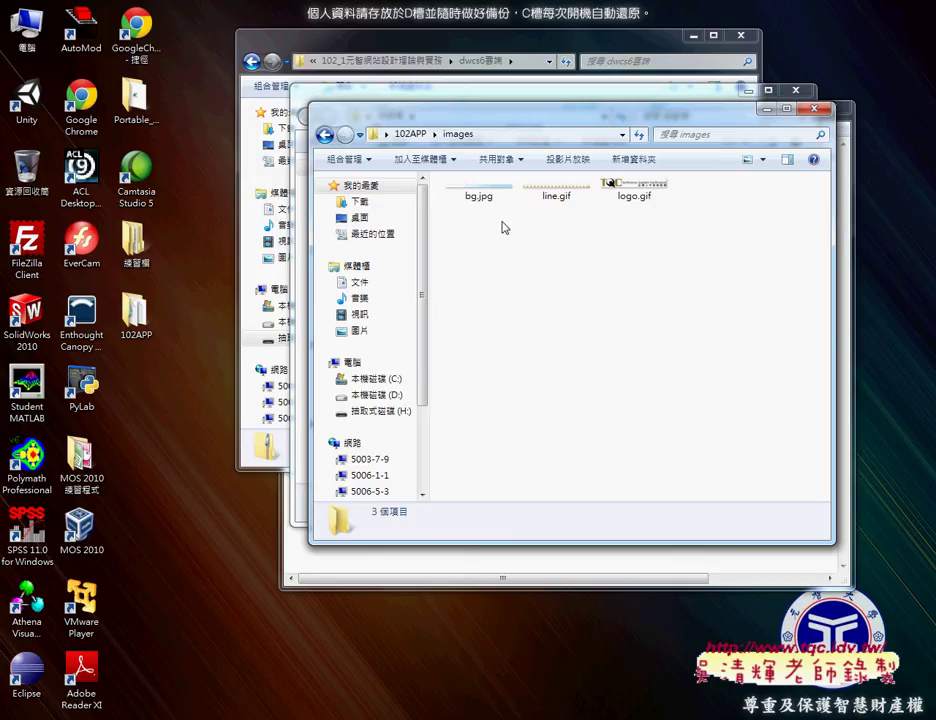
click(325, 135)
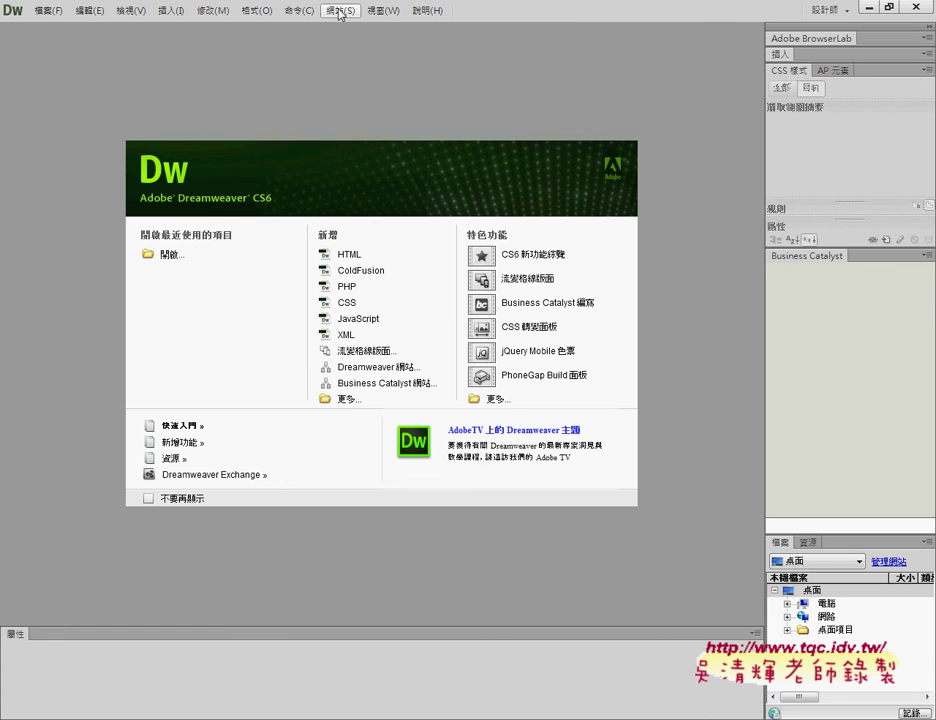
Step: Switch to Dreamweaver and start a new site definition with the site name 102APP
click(340, 10)
click(349, 34)
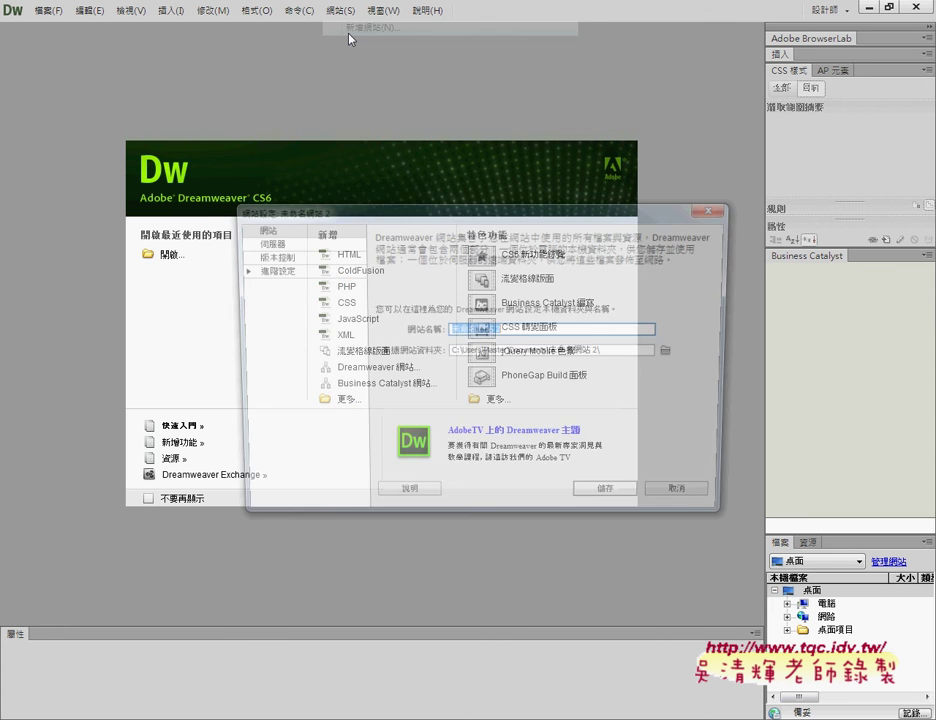
text(102A)
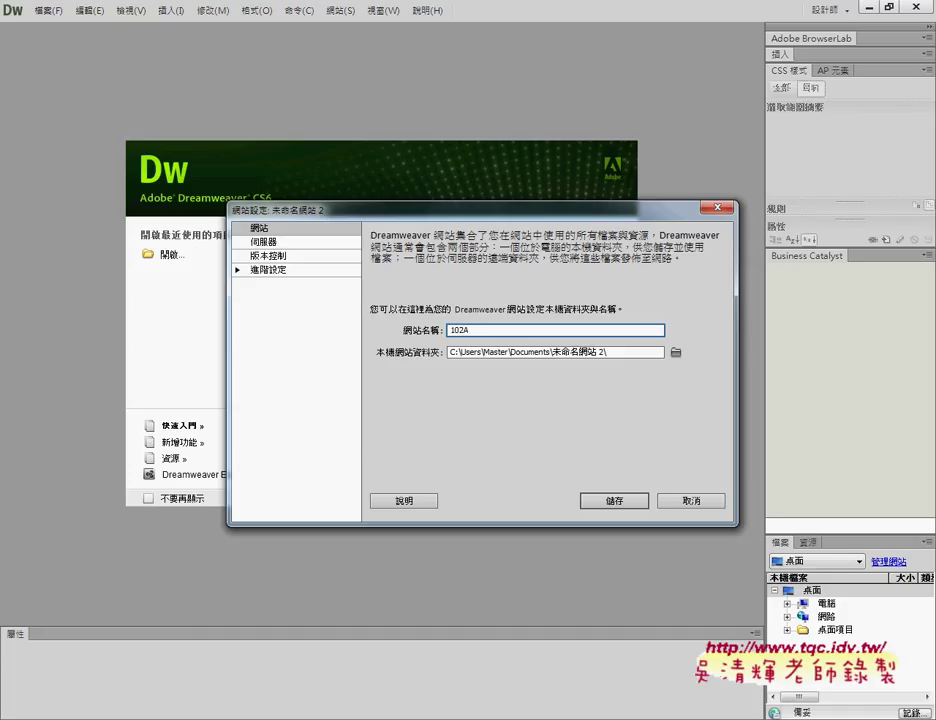
text(PP)
double_click(454, 331)
Step: Set the local site folder to the desktop's 102APP folder and save the site definition
click(676, 352)
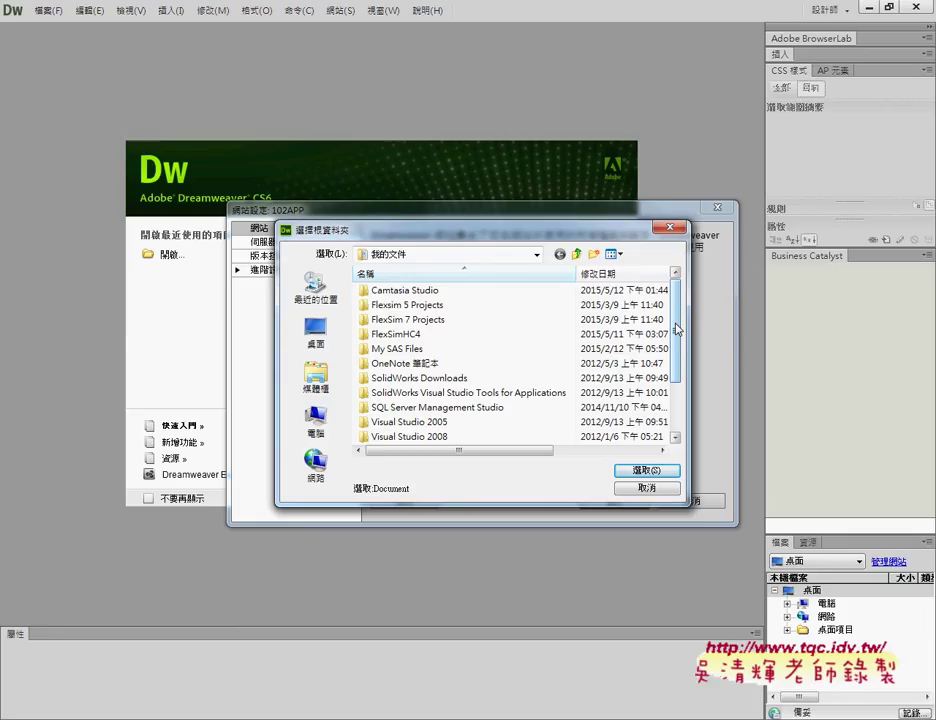
click(315, 330)
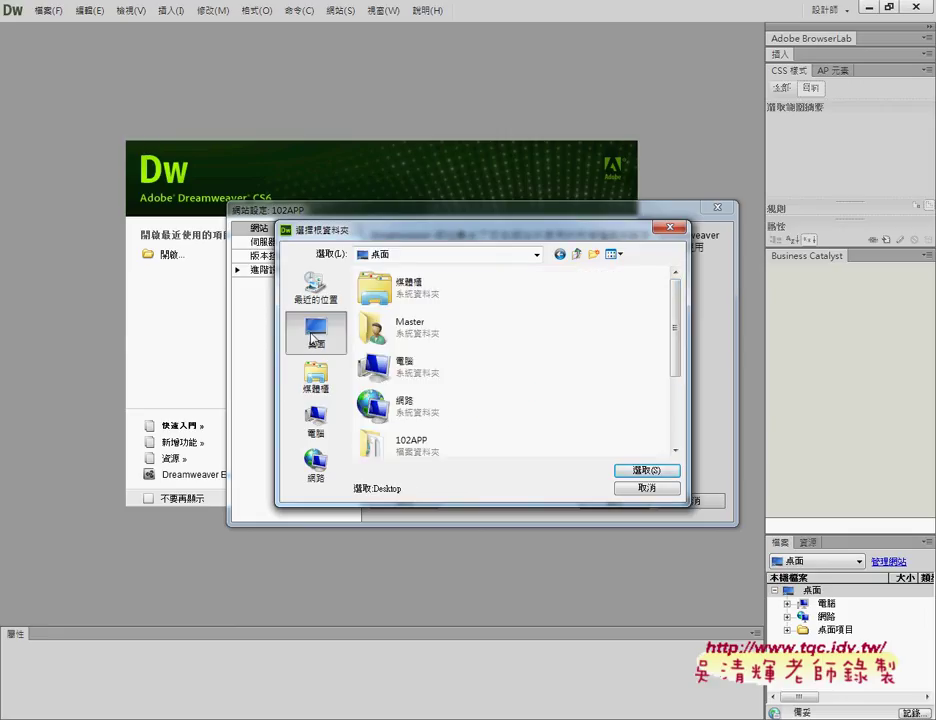
scroll(440, 350, down, 2)
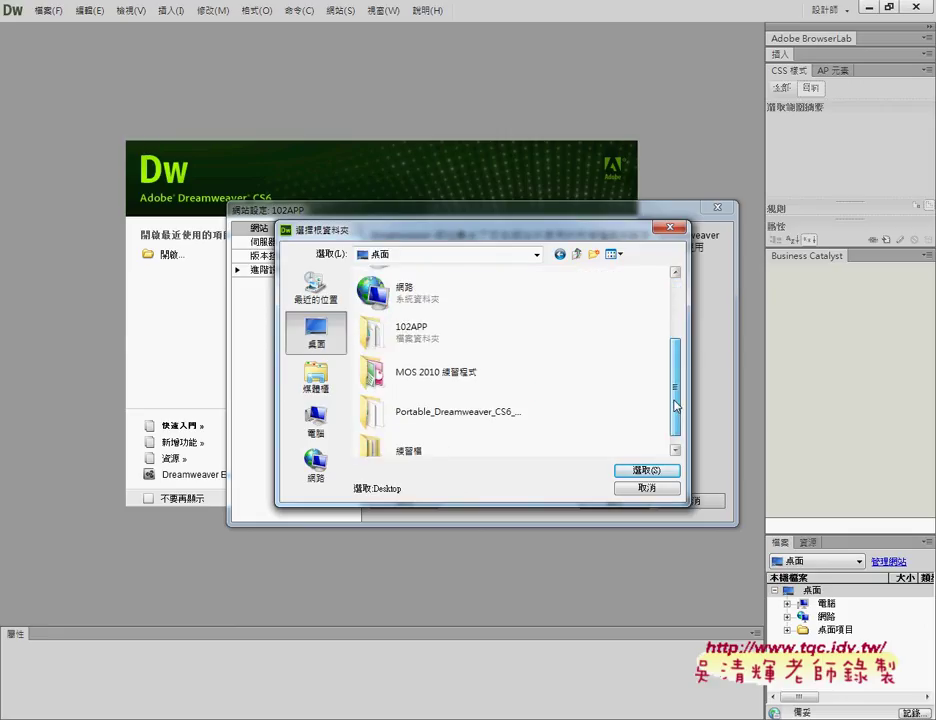
double_click(435, 342)
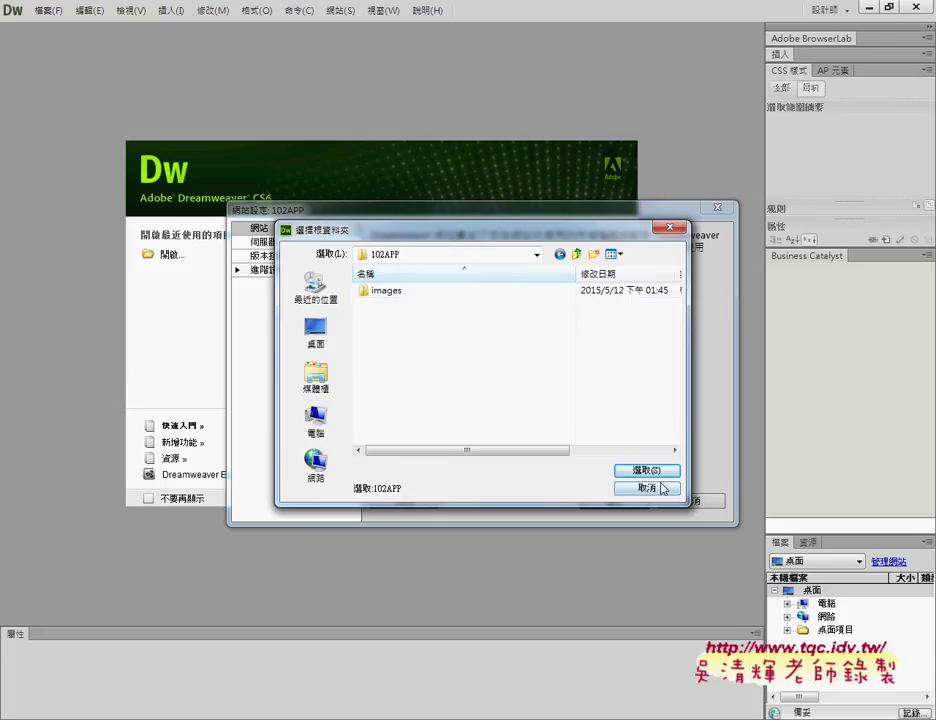
click(647, 471)
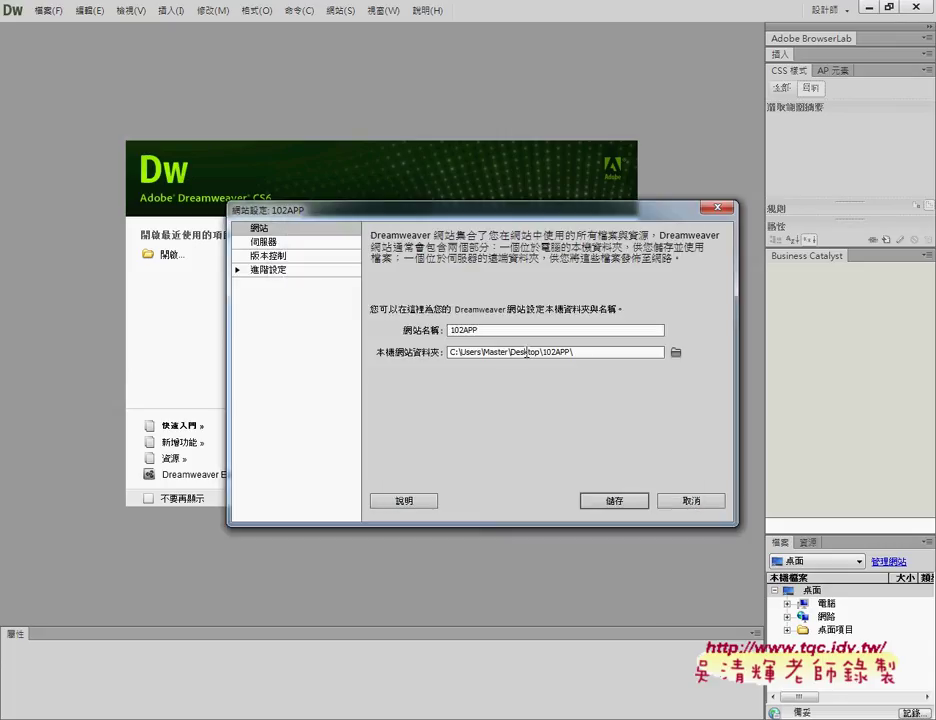
click(614, 501)
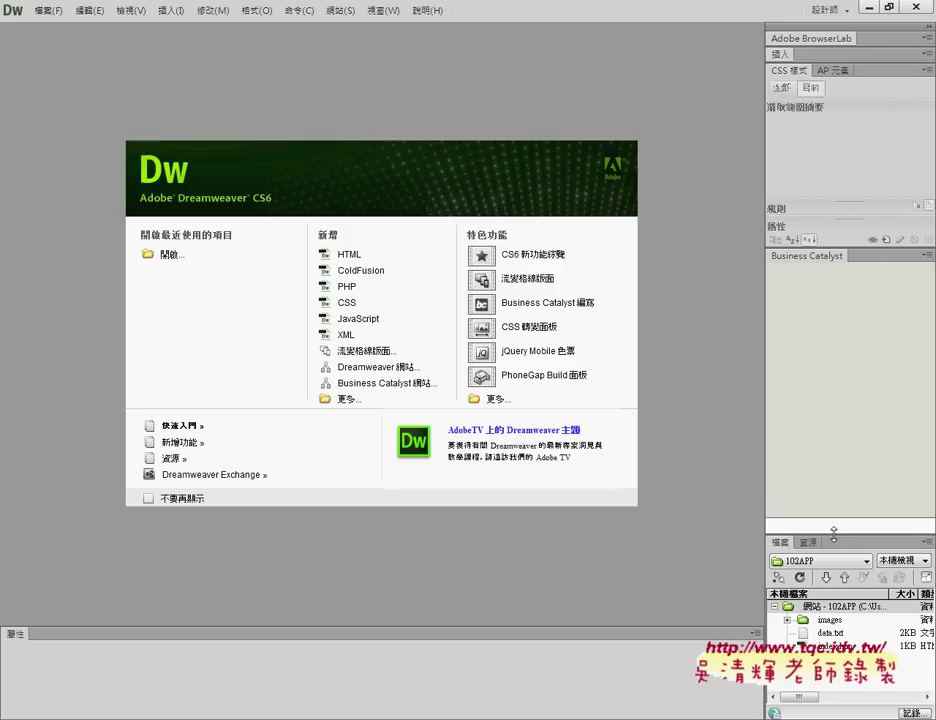
Step: Enlarge the site's file list and select index.htm in the 102APP site
drag(833, 535, 834, 347)
click(836, 569)
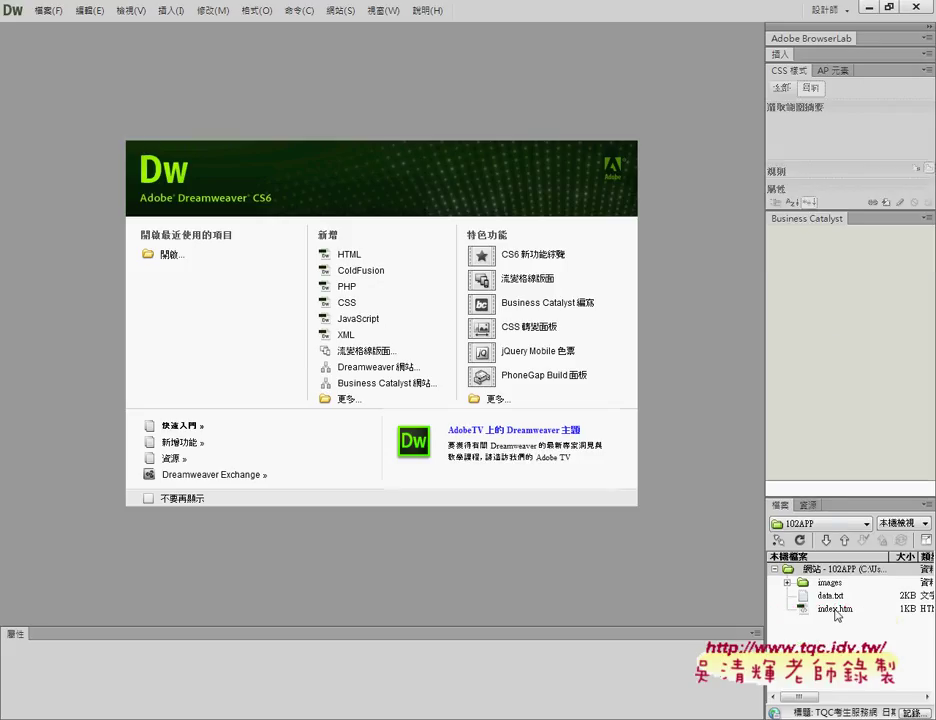
click(837, 609)
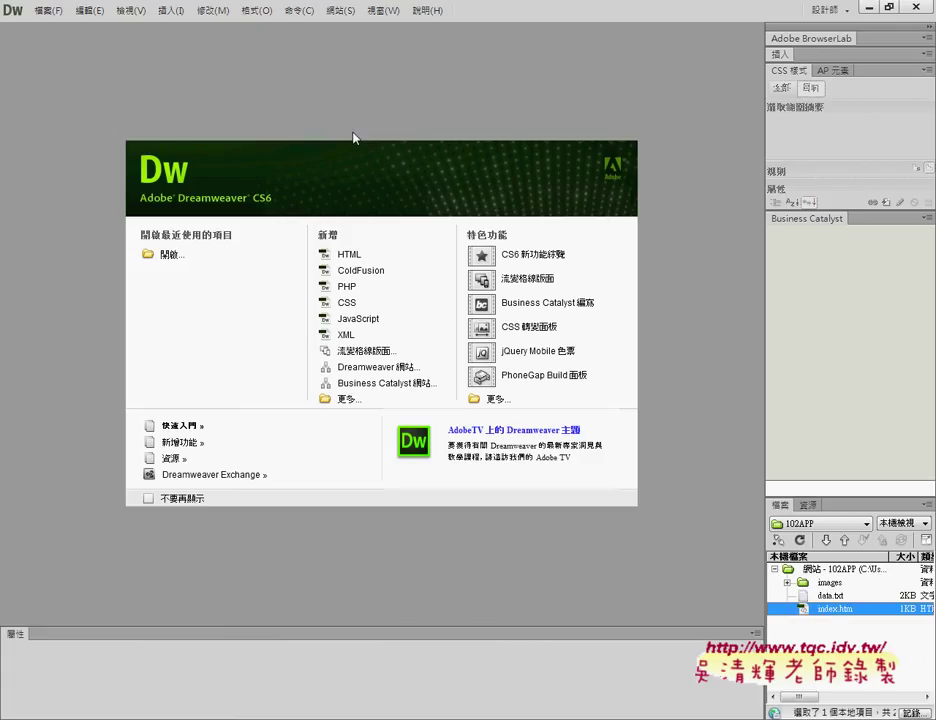
click(47, 10)
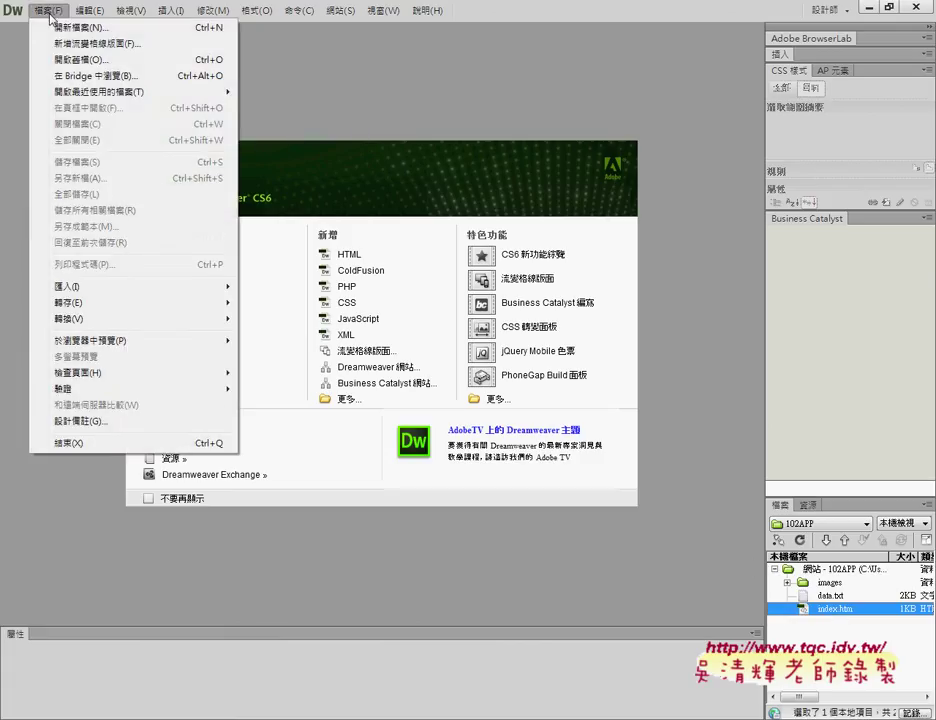
key(Escape)
key(ctrl+n)
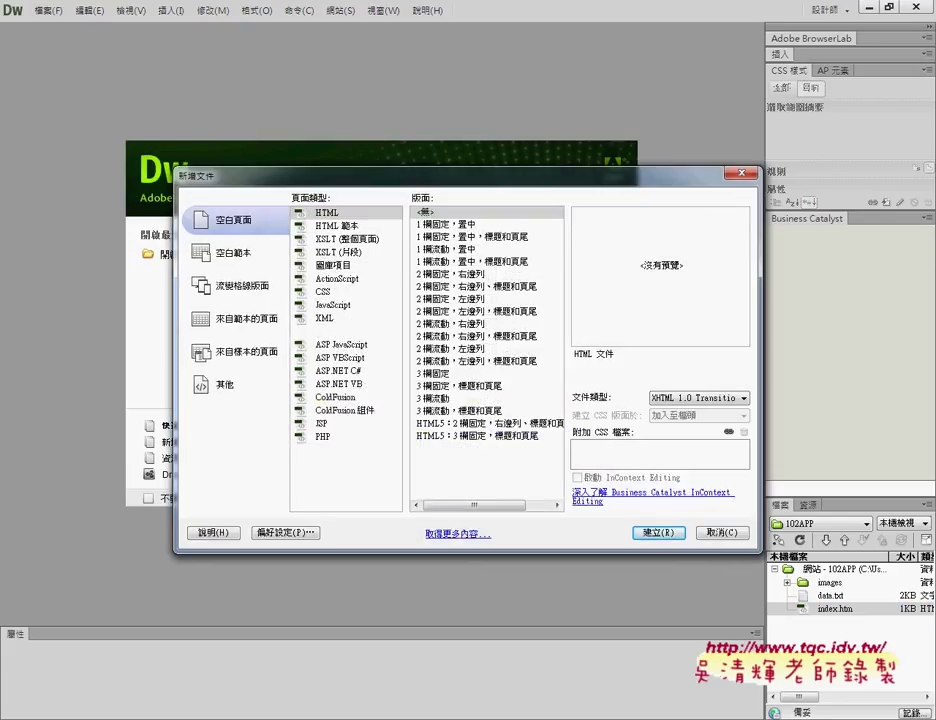
Step: Switch to Chrome and view the reference image 102APP01.png in the 完成畫面 folder on Google Drive
click(262, 630)
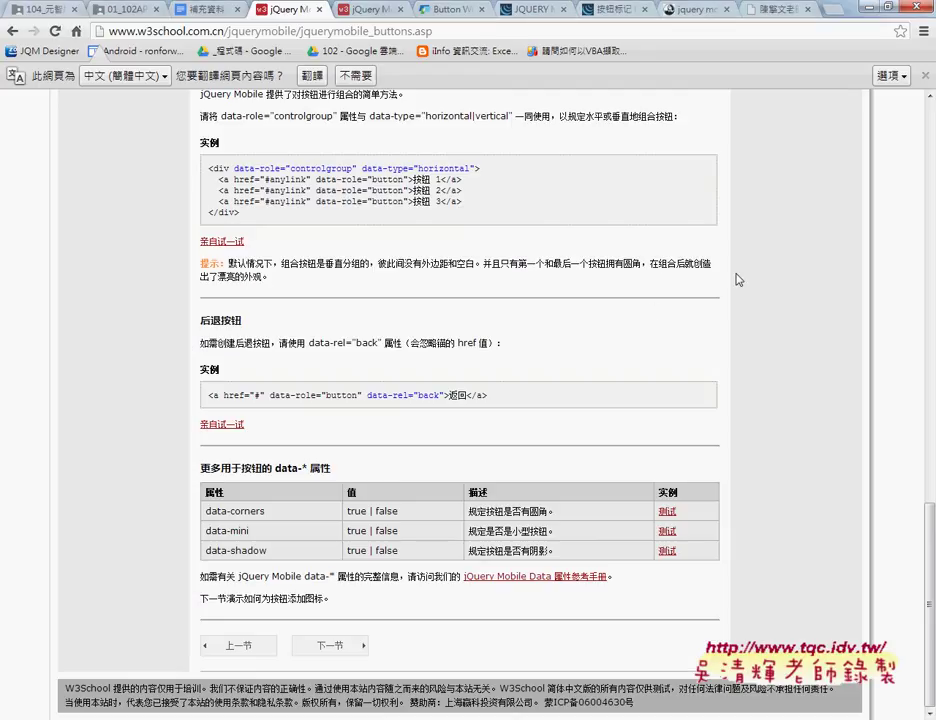
click(118, 10)
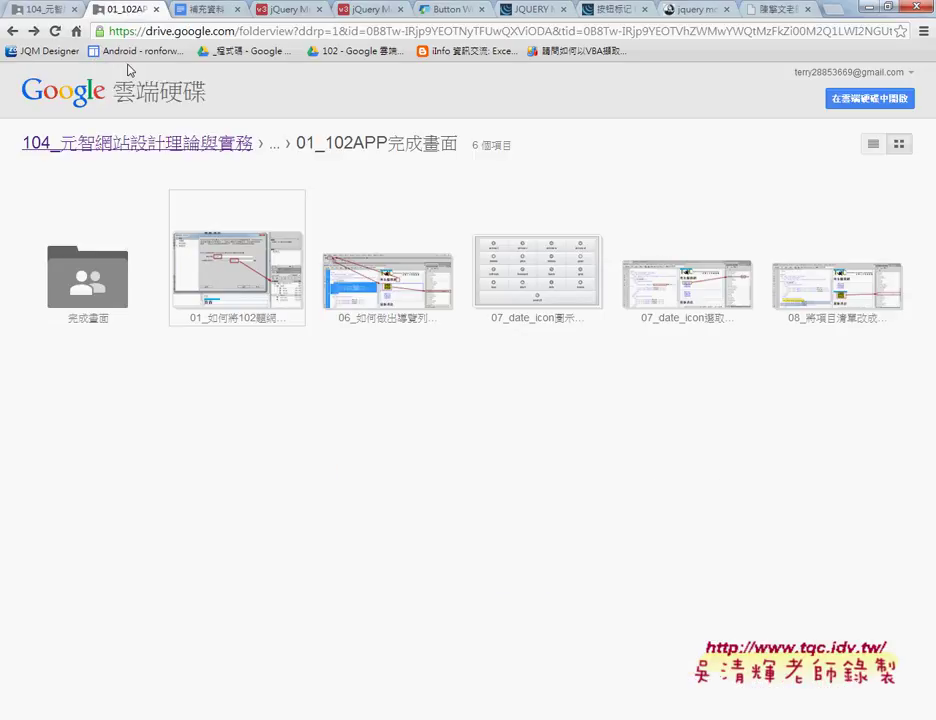
double_click(104, 285)
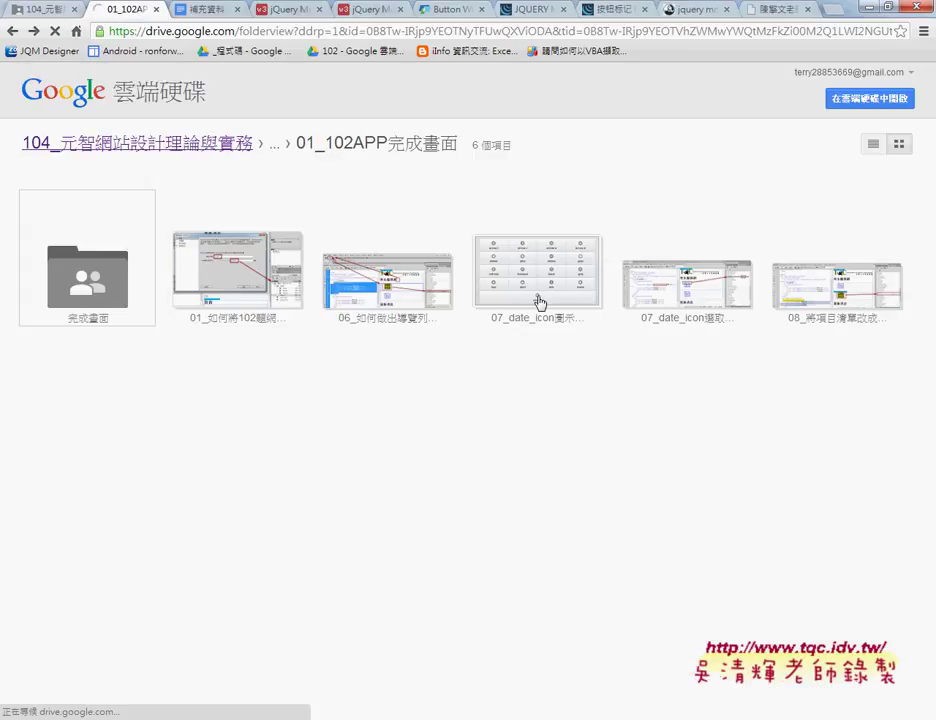
double_click(109, 272)
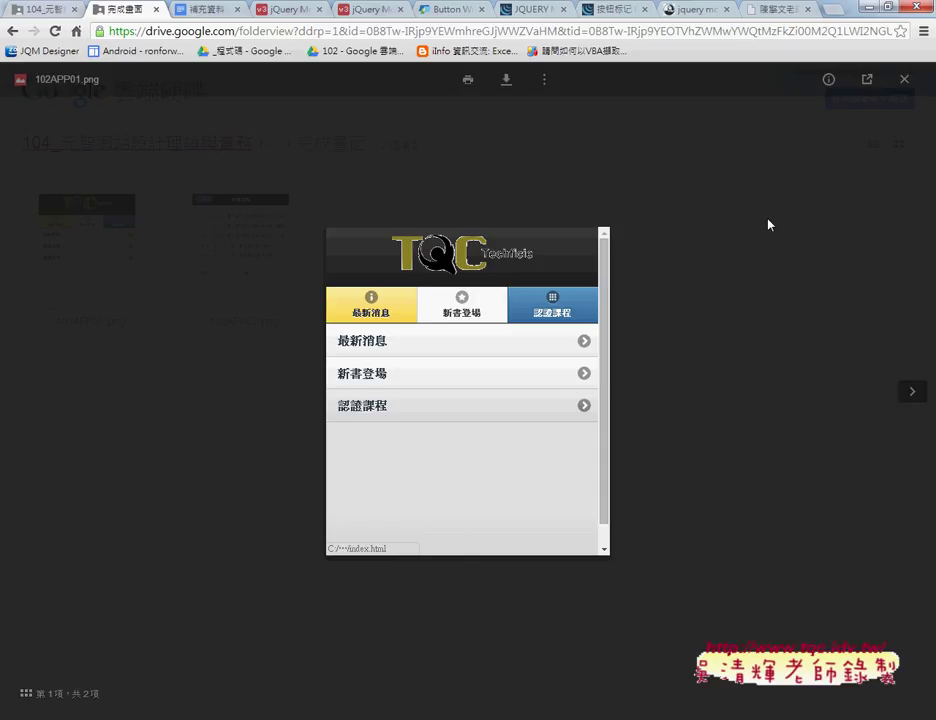
click(868, 7)
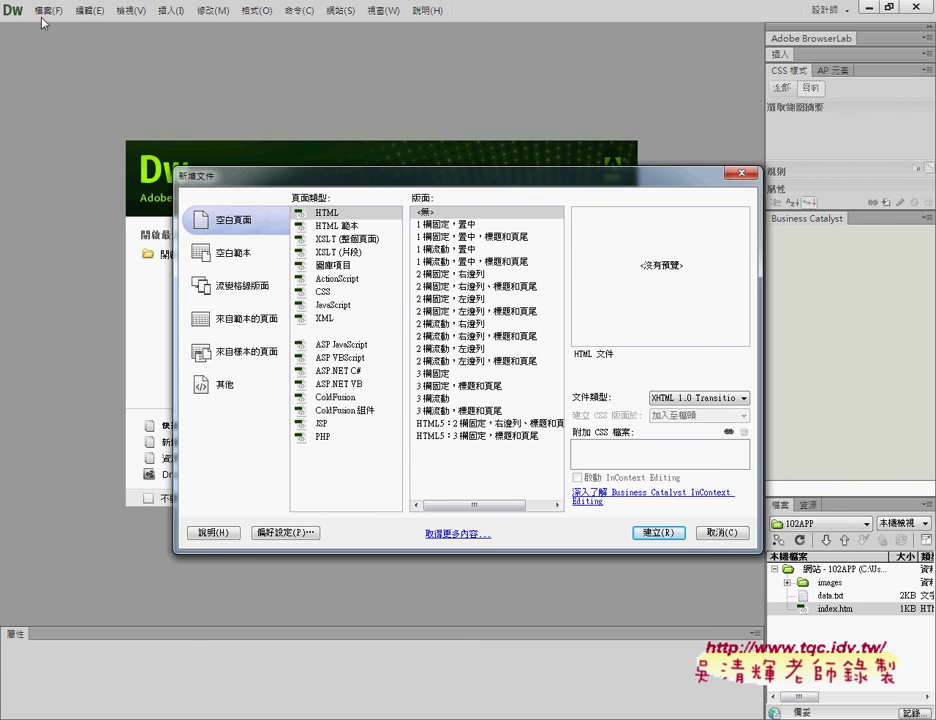
Step: Start a new blank HTML page with no layout in Dreamweaver and choose HTML 5 as its document type
key(Escape)
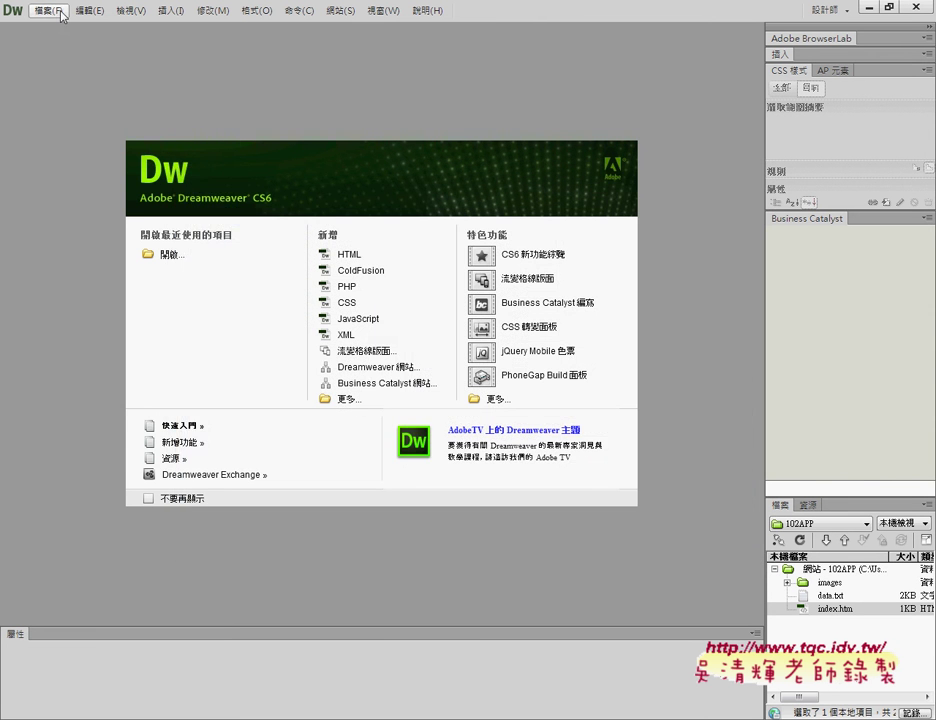
click(60, 12)
click(62, 27)
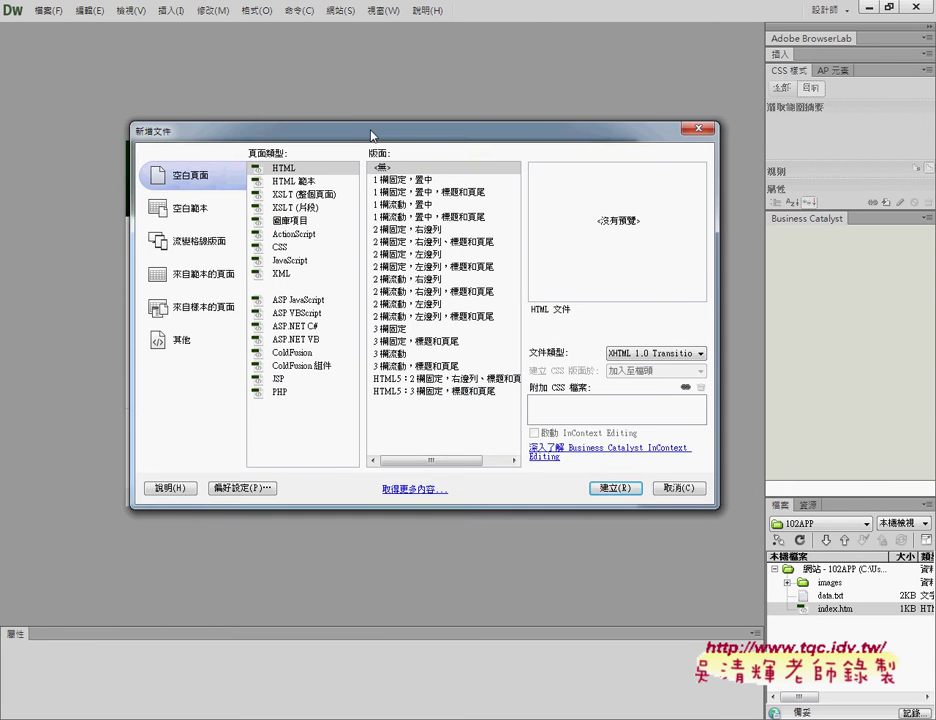
drag(371, 134, 343, 106)
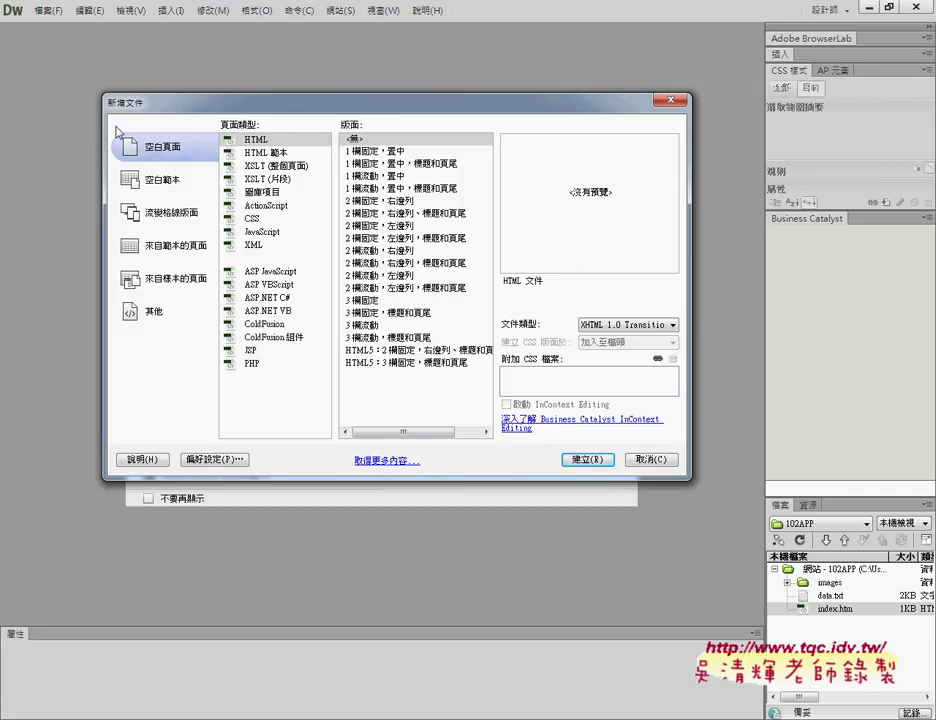
click(631, 327)
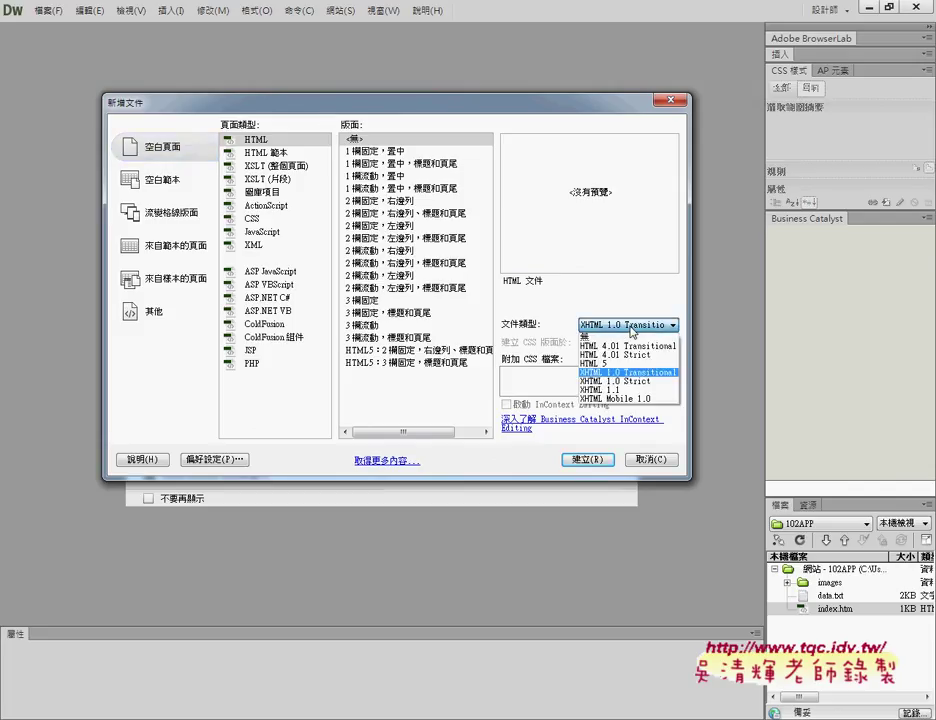
click(612, 357)
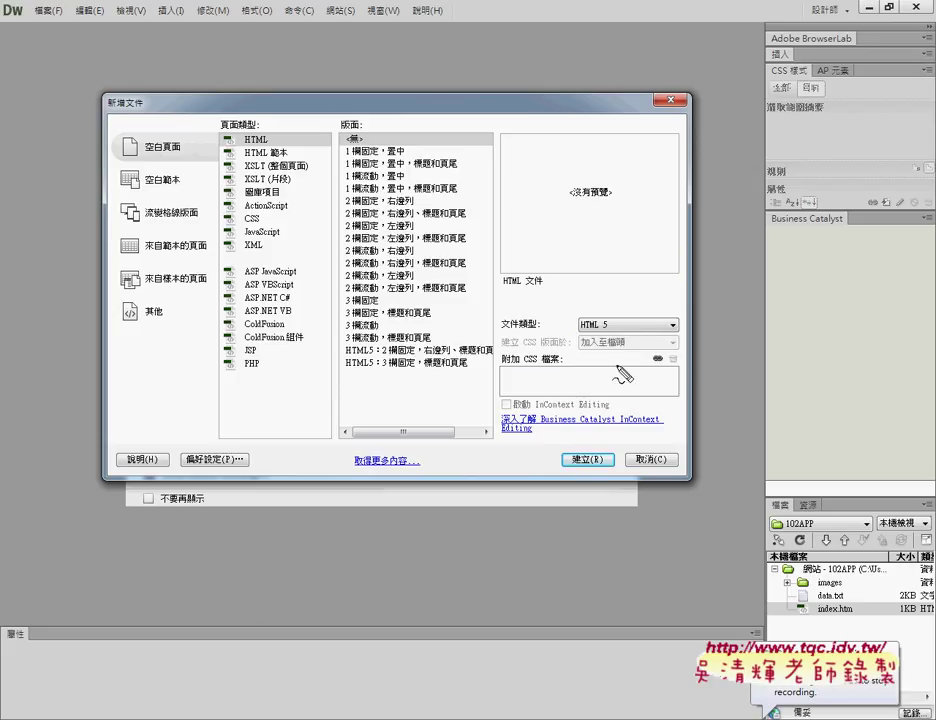
mouse_move(619, 328)
mouse_down()
mouse_move(572, 334)
mouse_move(648, 324)
mouse_move(637, 335)
mouse_up()
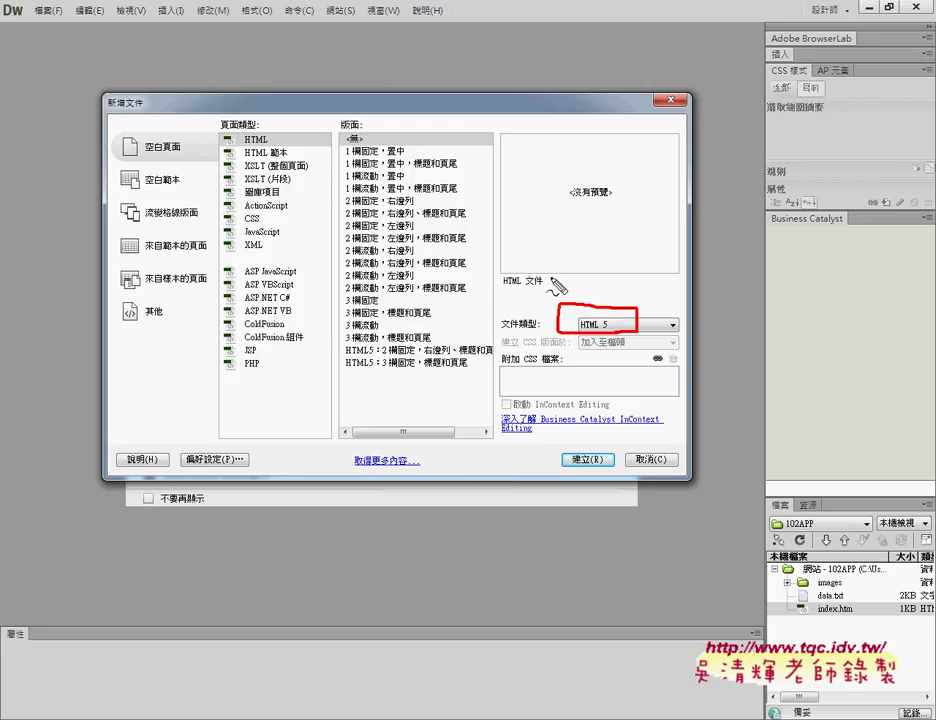
drag(557, 277, 586, 295)
key(Escape)
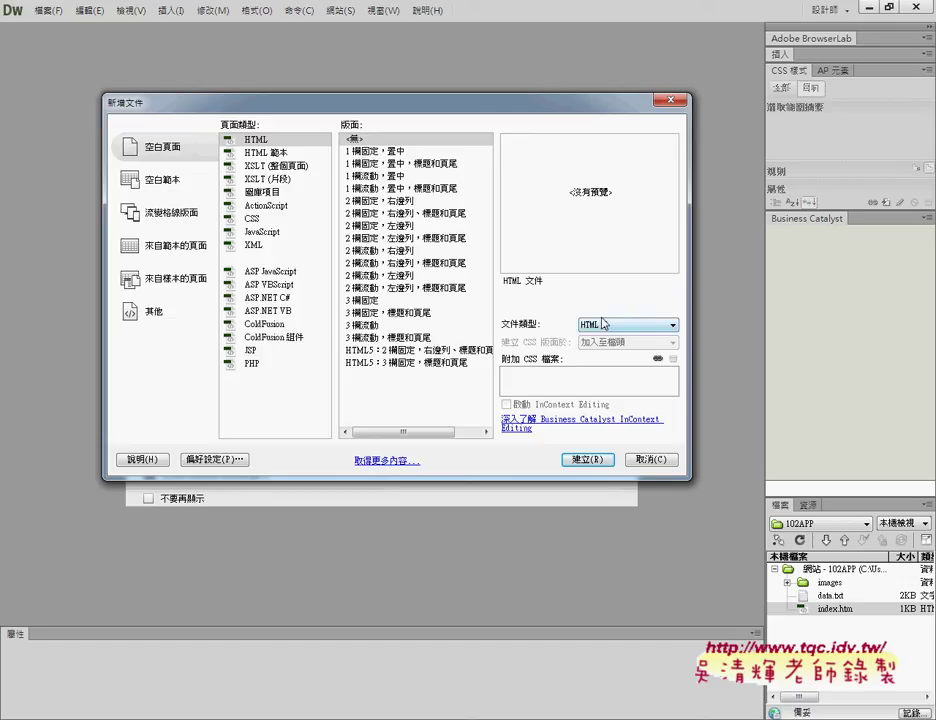